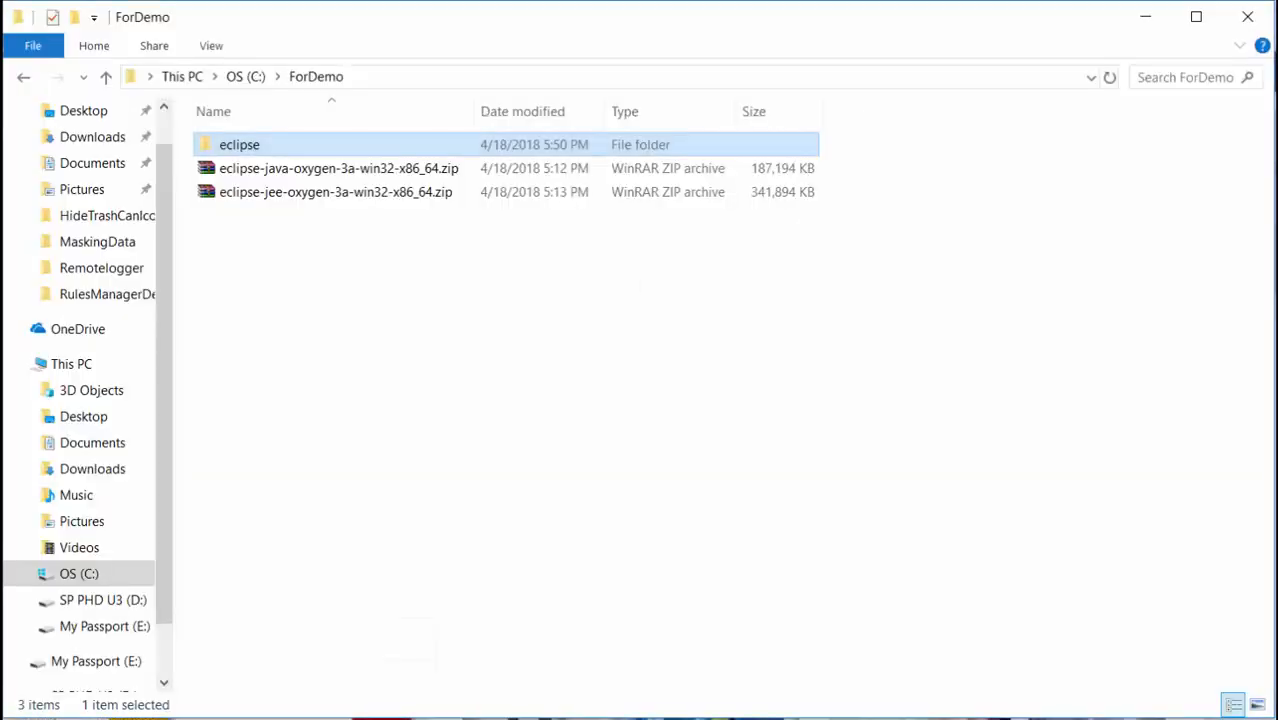
# Open the eclipse folder and launch eclipse.exe so it proposes the C:\ForDemo\eclipse\eclipse-workspace workspace.
pyautogui.doubleClick(247, 148)
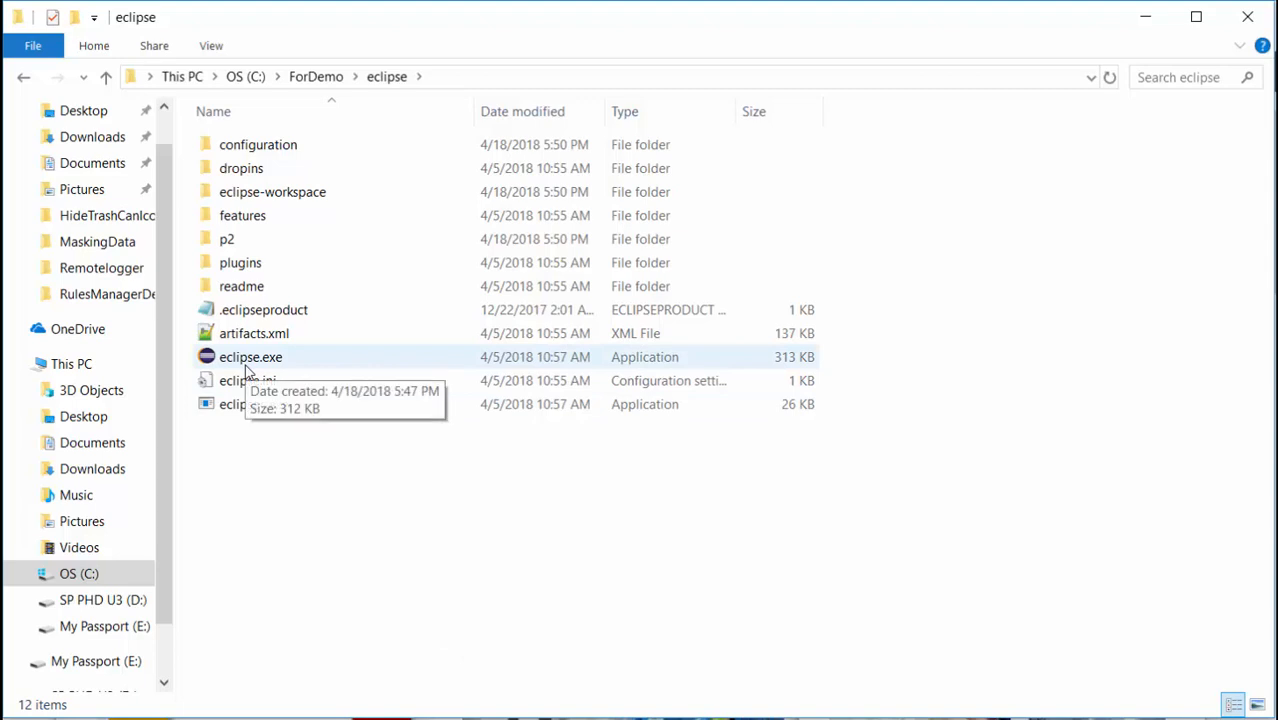
pyautogui.doubleClick(248, 364)
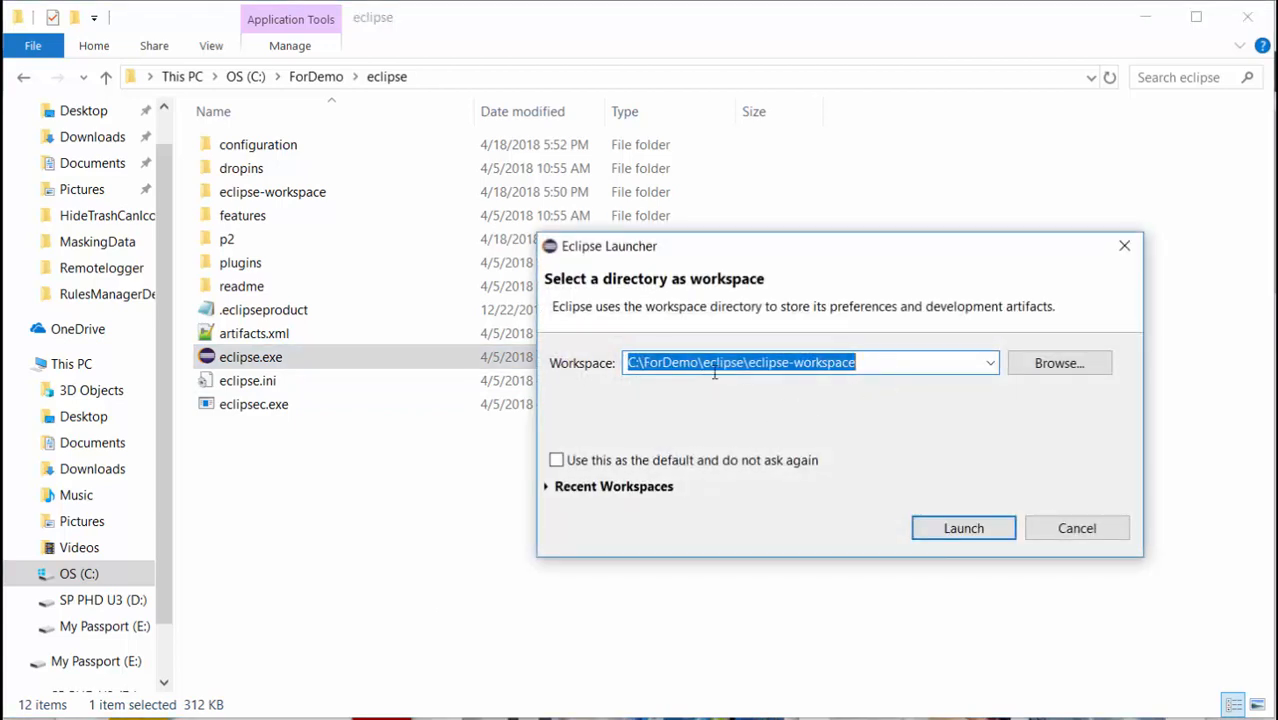
pyautogui.click(876, 361)
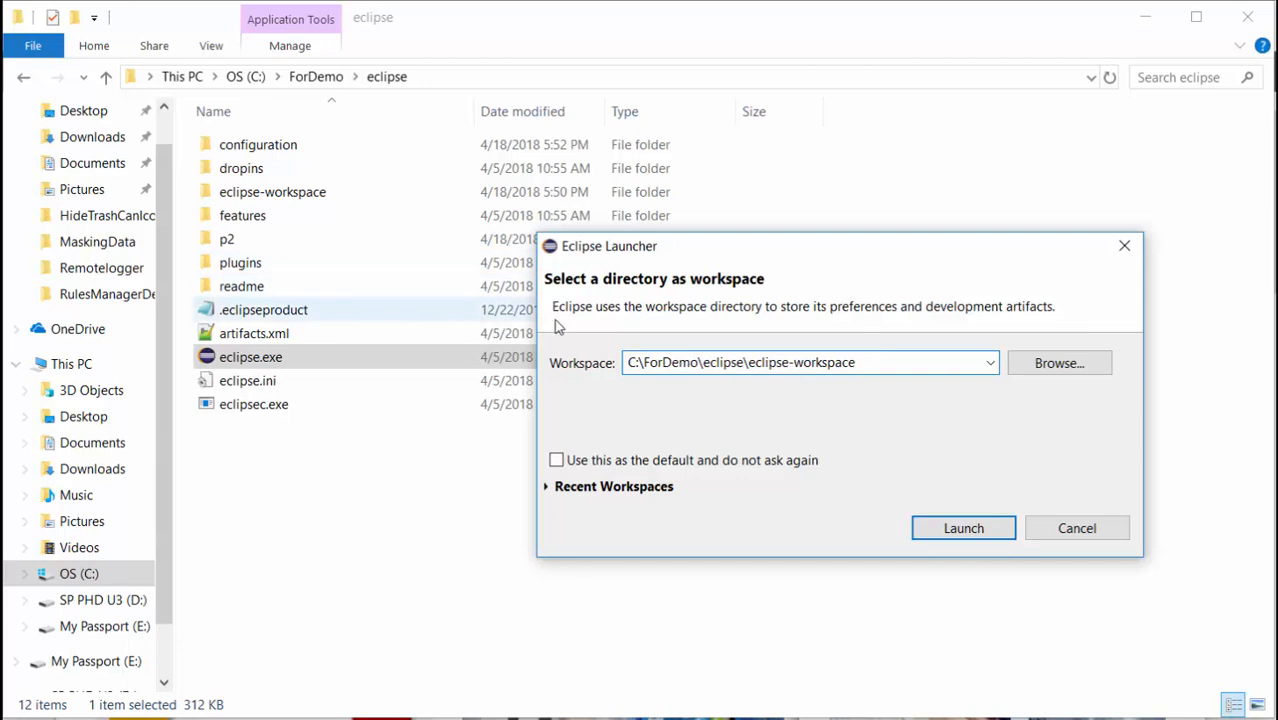
# Launch Eclipse on eclipse-workspace, stop the Welcome page showing at startup, and close it.
pyautogui.click(952, 522)
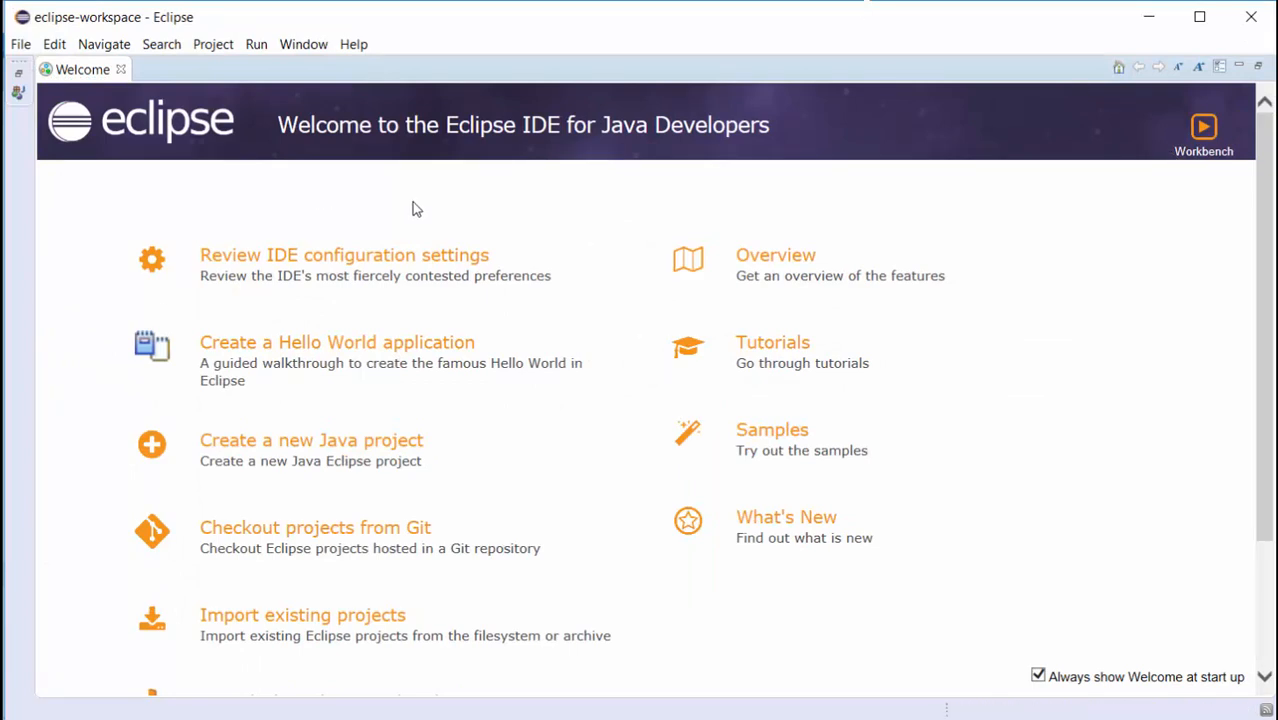
pyautogui.click(1039, 679)
pyautogui.click(120, 69)
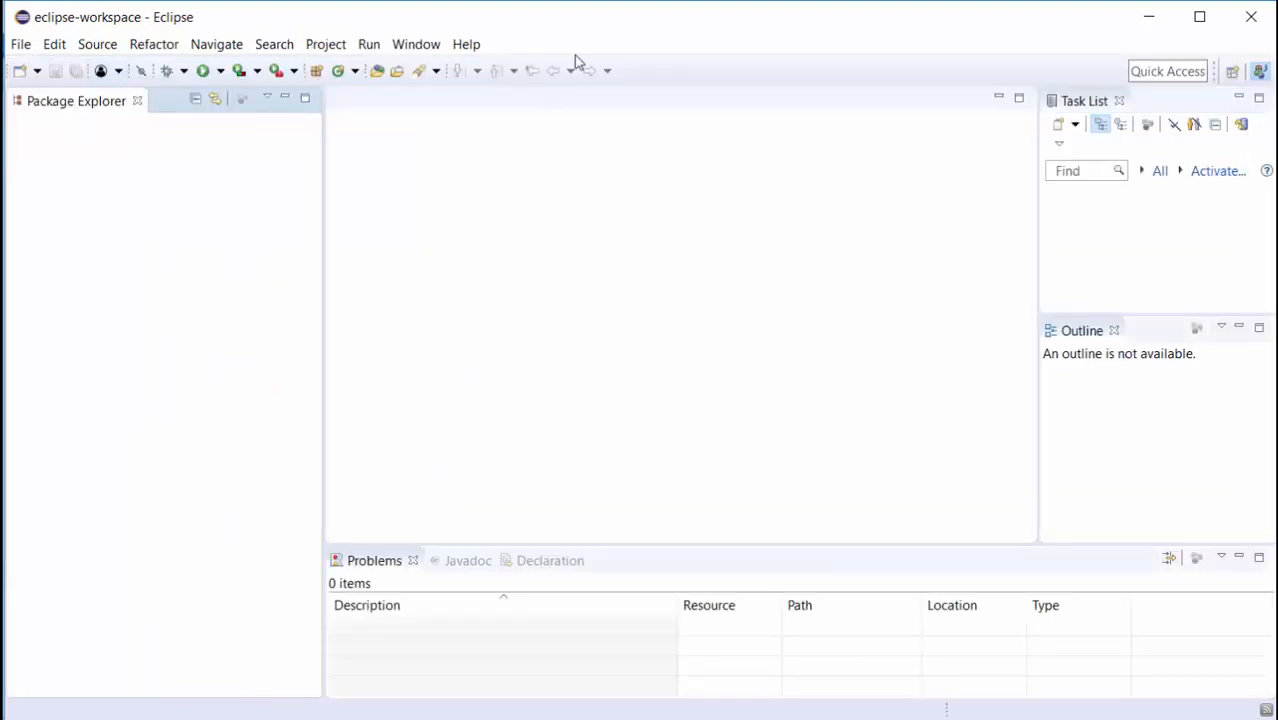
# Start installing new software via Help > Install New Software.
pyautogui.click(416, 48)
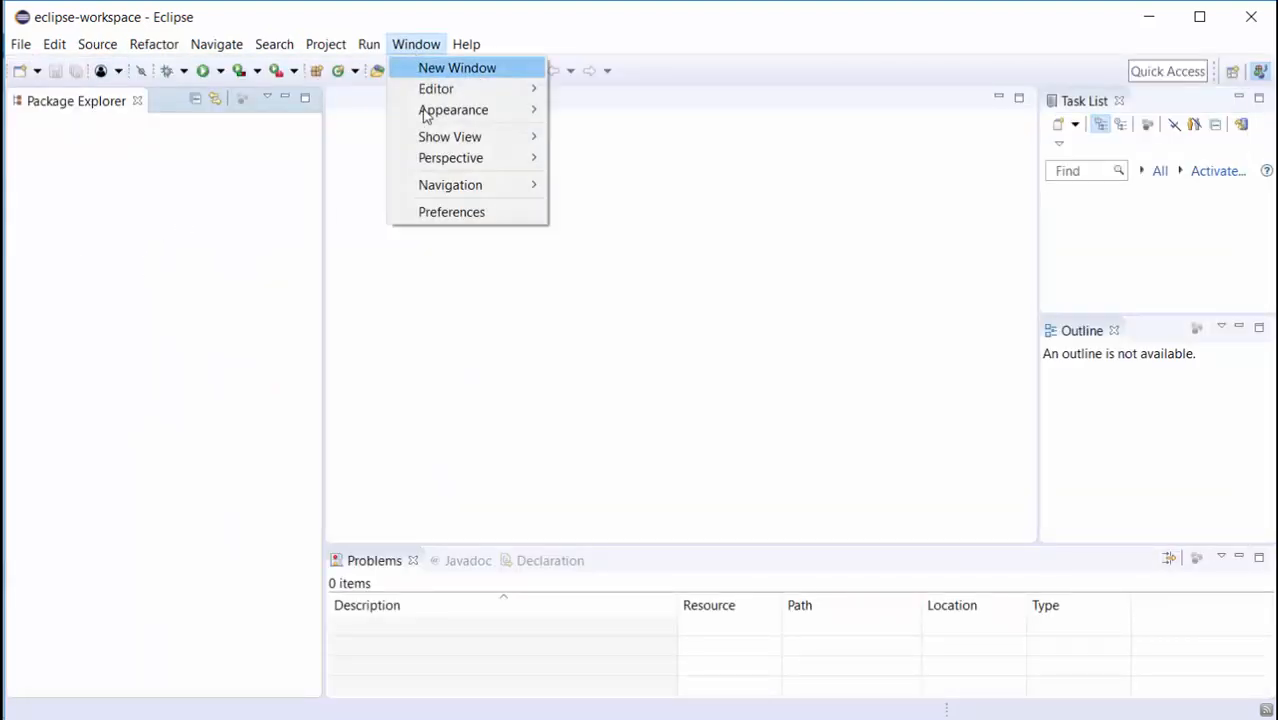
pyautogui.moveTo(474, 55)
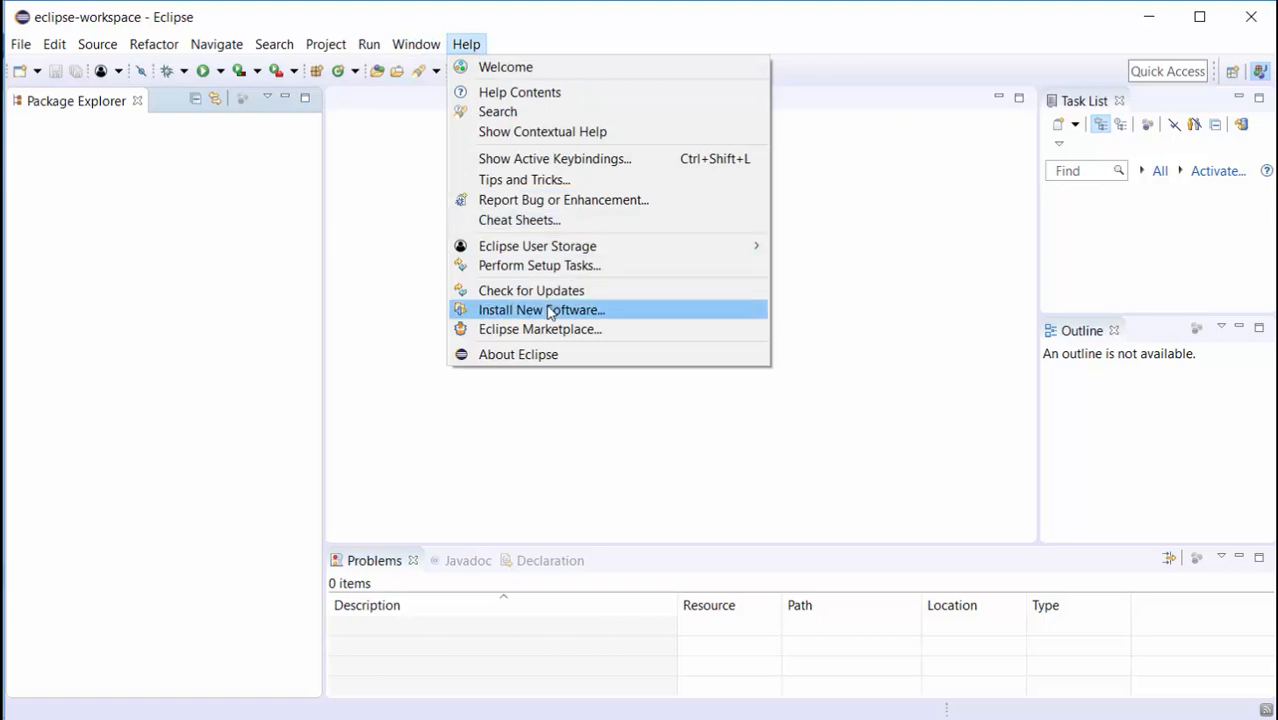
pyautogui.click(630, 314)
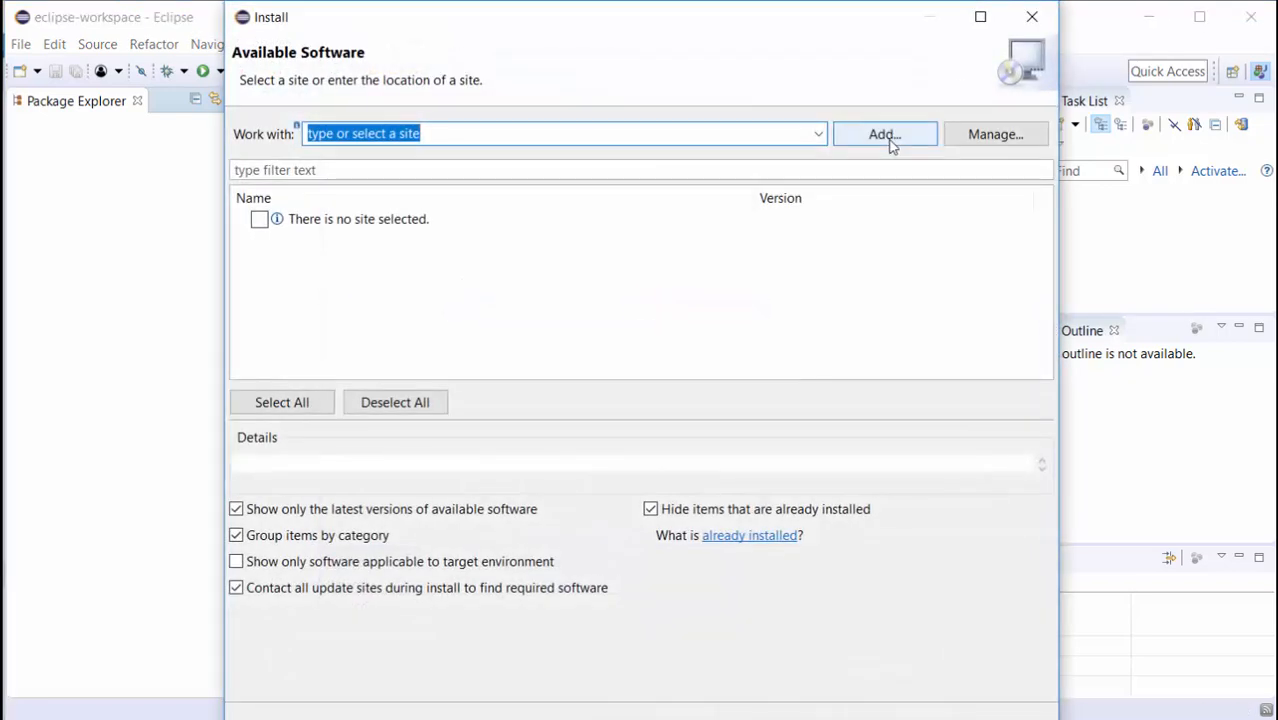
pyautogui.click(890, 140)
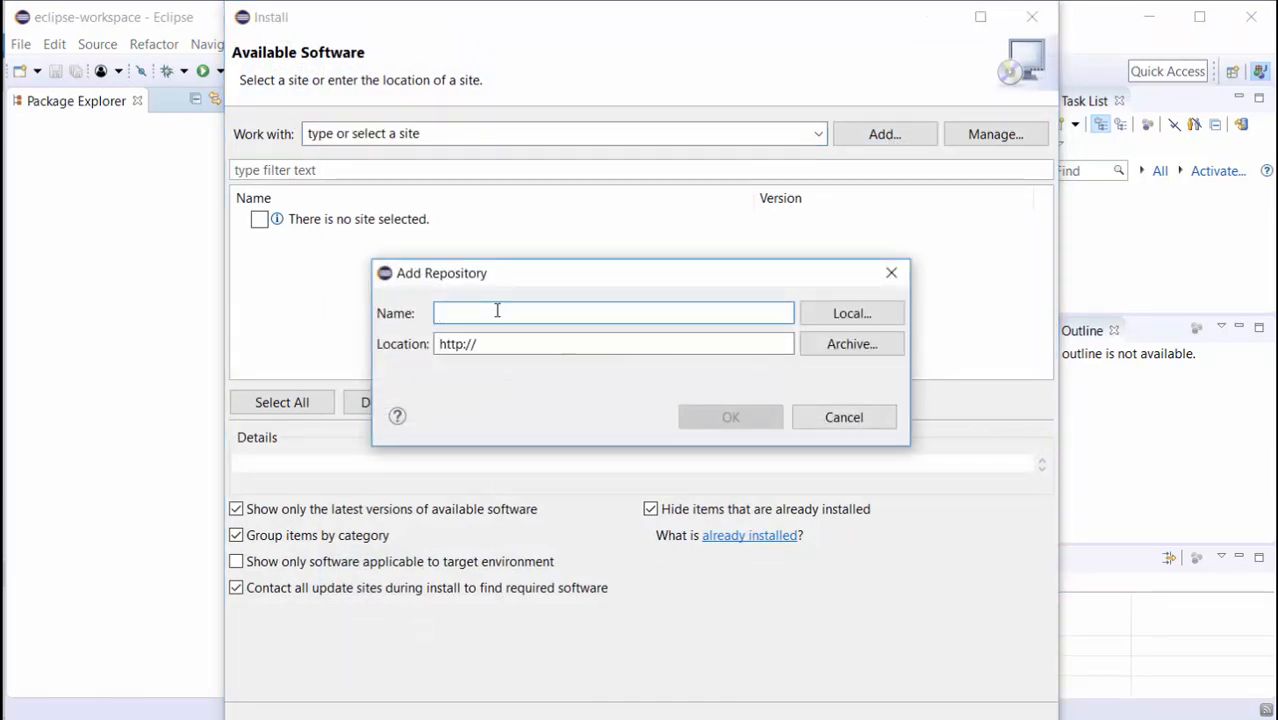
pyautogui.write("TRM's RulesManager Update Site")
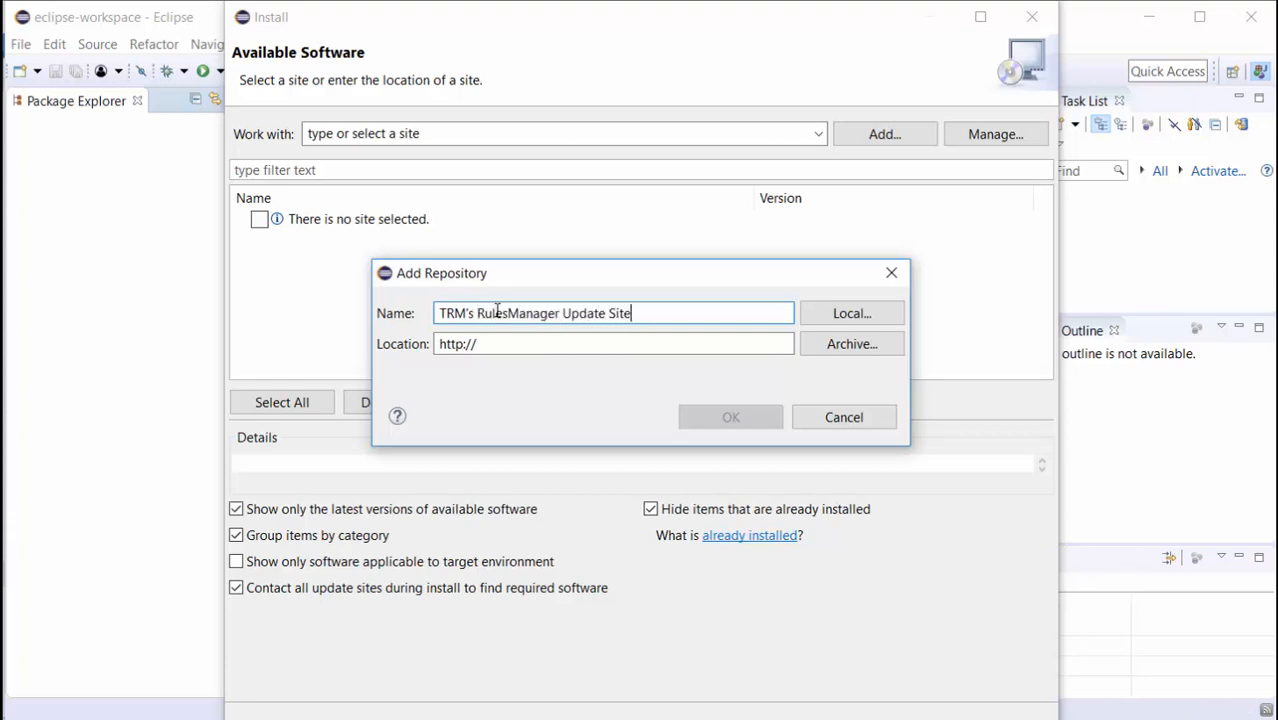
pyautogui.click(528, 342)
pyautogui.write('www')
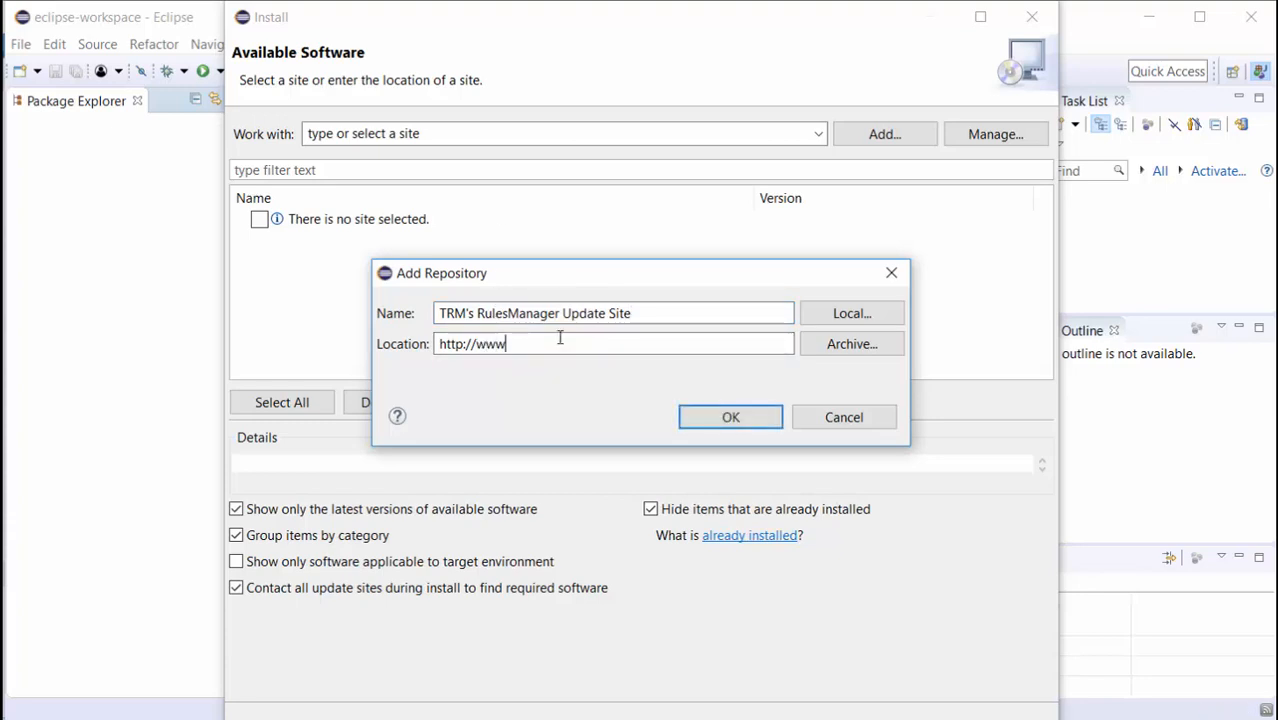
pyautogui.write('.trmnet.com/update')
pyautogui.click(700, 418)
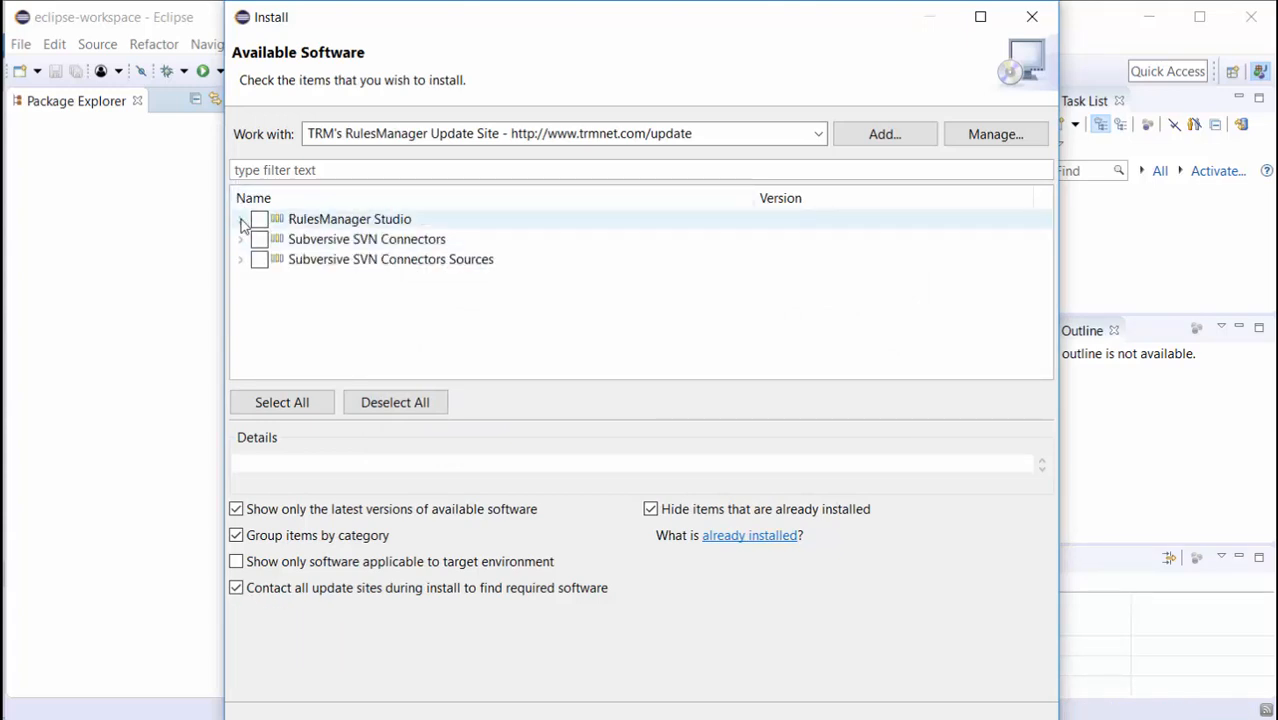
# Select RulesManager Studio for installation and continue to Install Details.
pyautogui.click(241, 221)
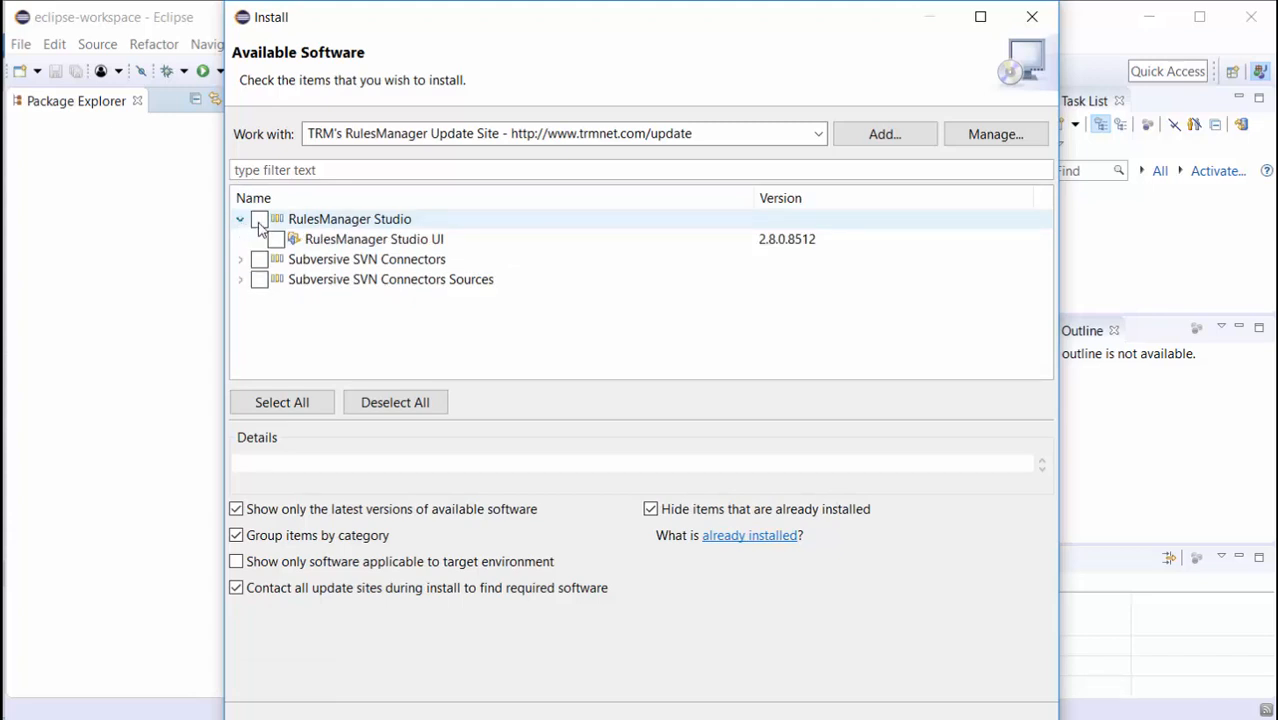
pyautogui.click(259, 221)
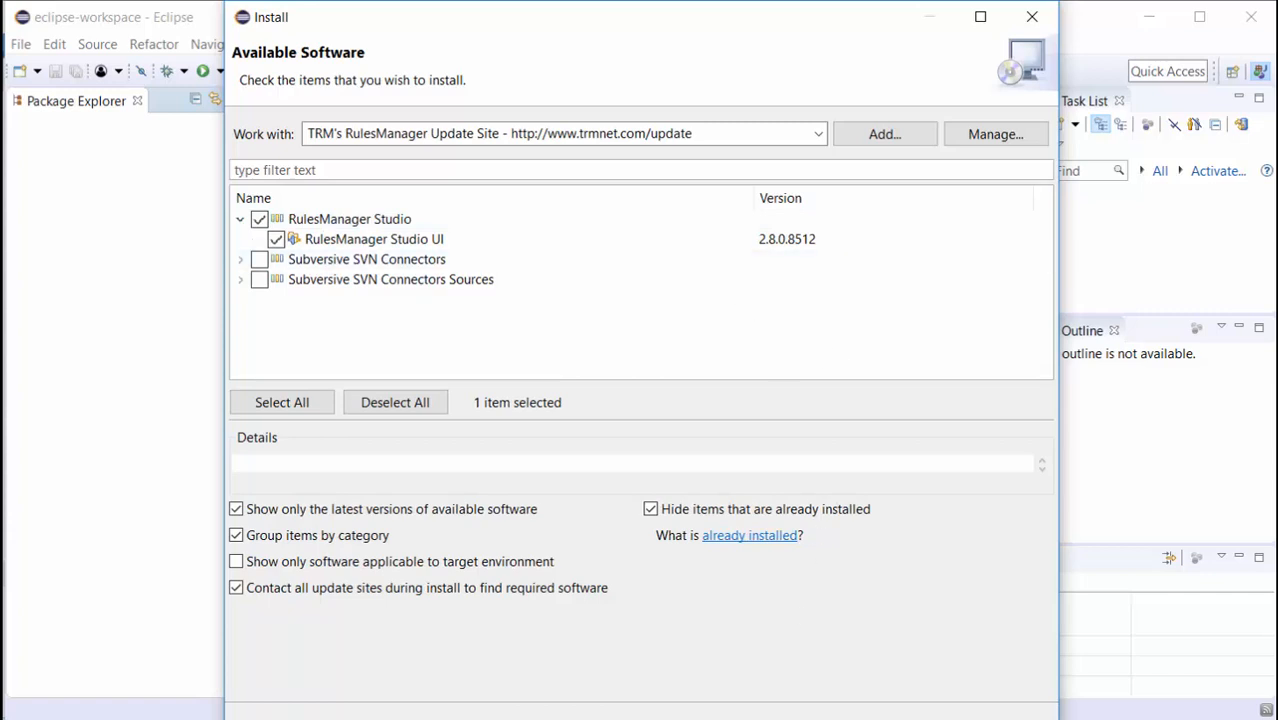
pyautogui.press('Return')
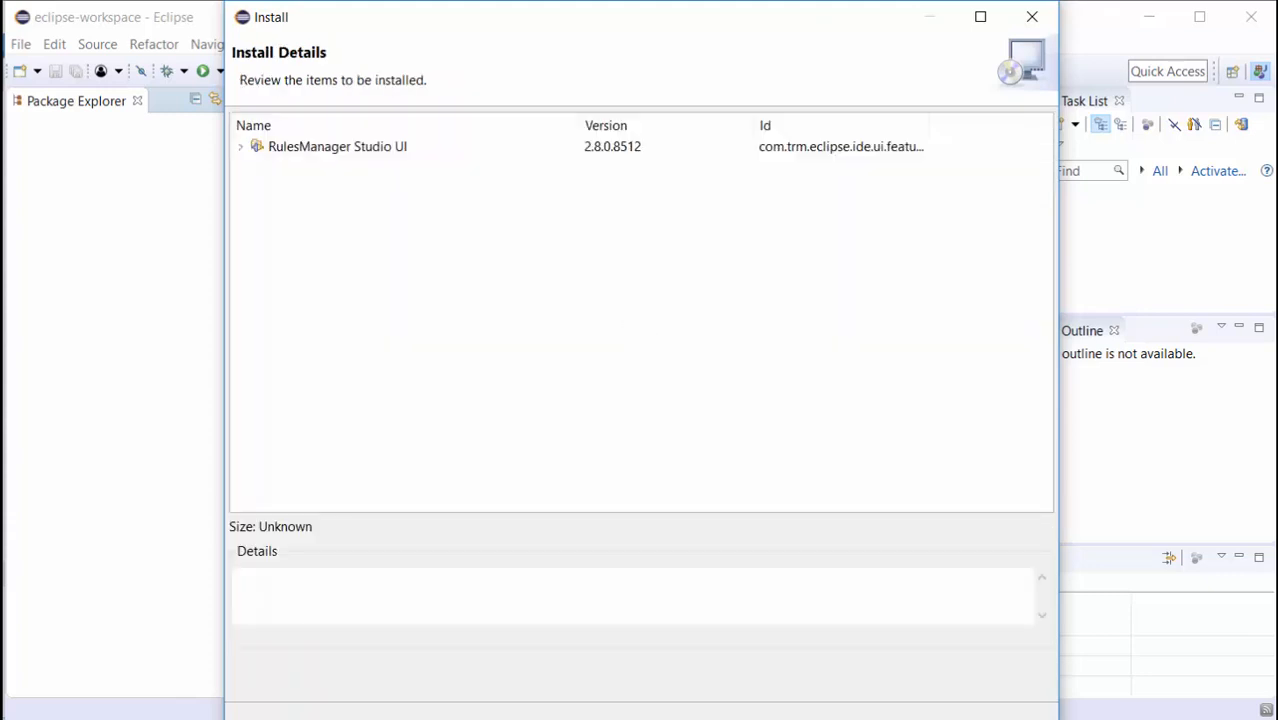
# Accept the RulesManager Studio licence agreements and finish the wizard to begin installing.
pyautogui.press('Return')
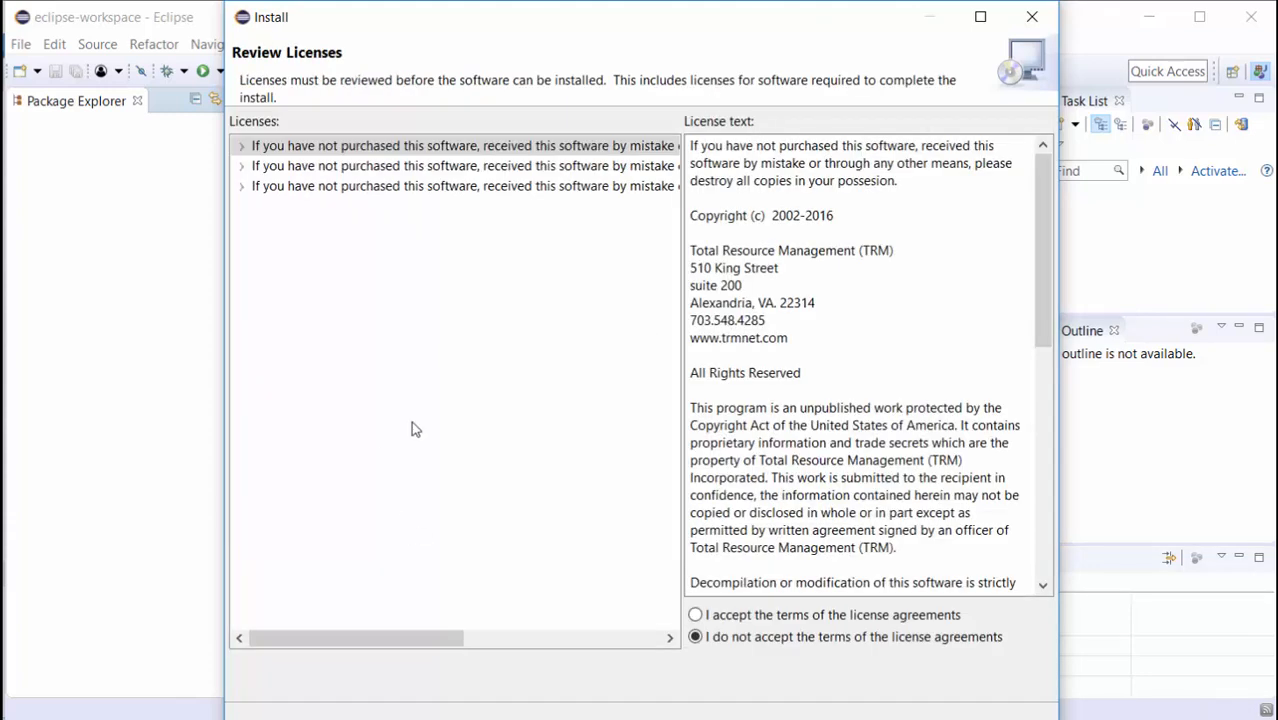
pyautogui.click(748, 615)
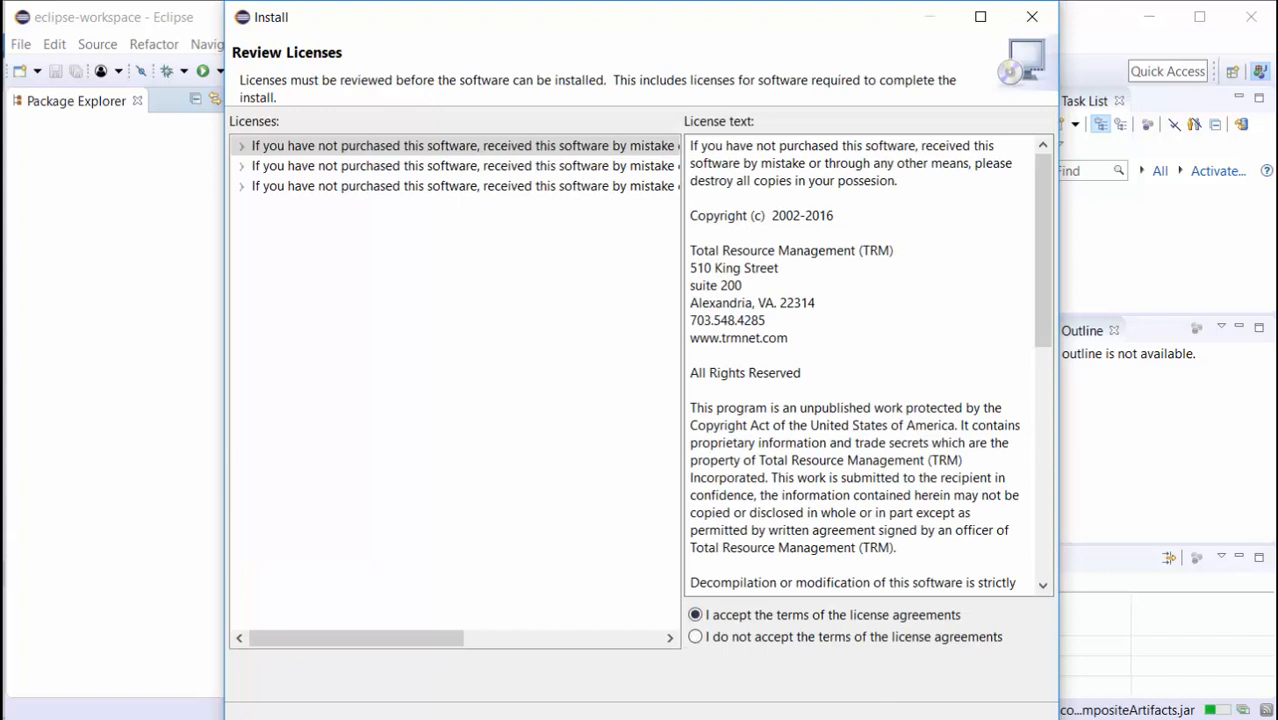
pyautogui.click(884, 716)
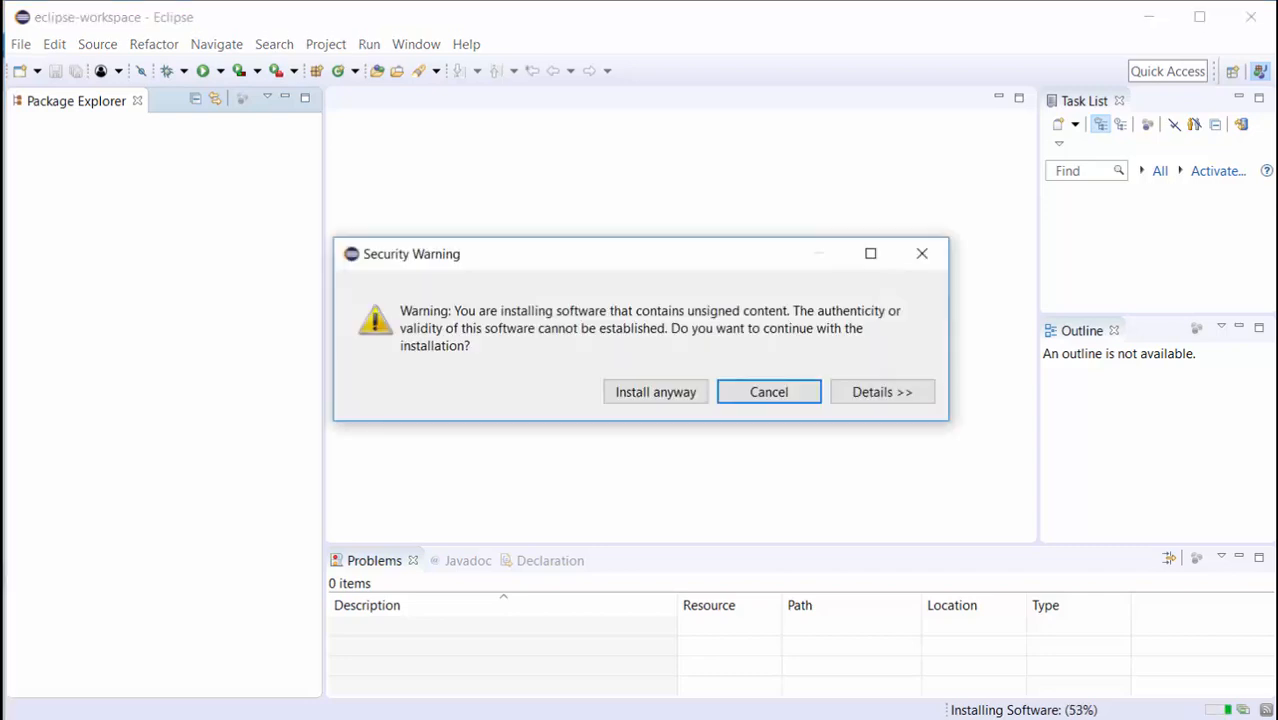
# Install despite the unsigned-content warning, restart Eclipse, and dismiss the new Welcome page.
pyautogui.click(631, 393)
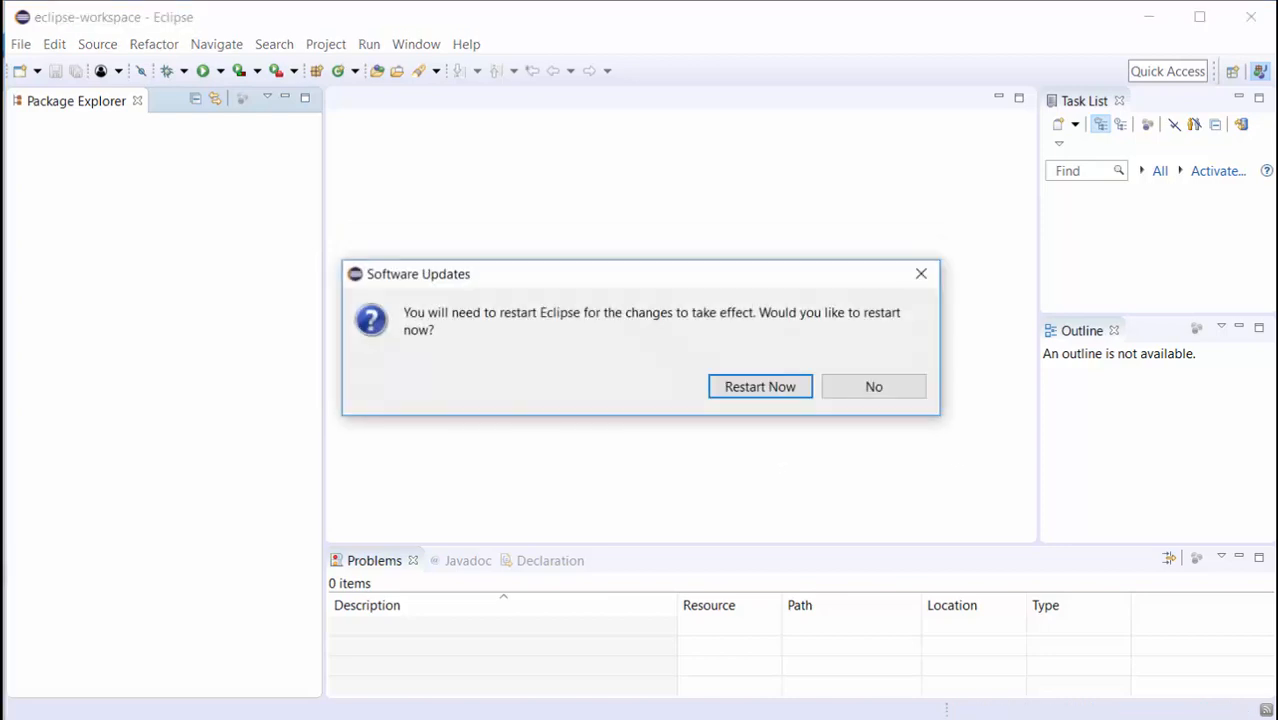
pyautogui.click(761, 391)
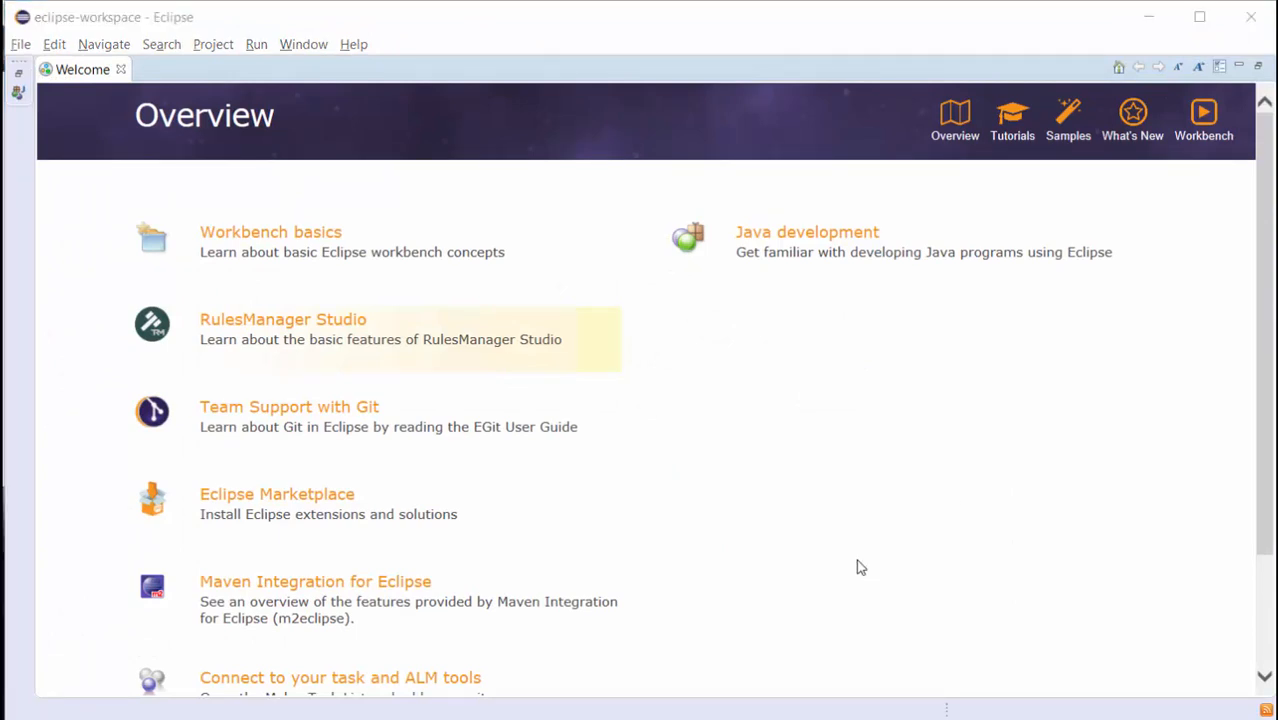
pyautogui.click(120, 69)
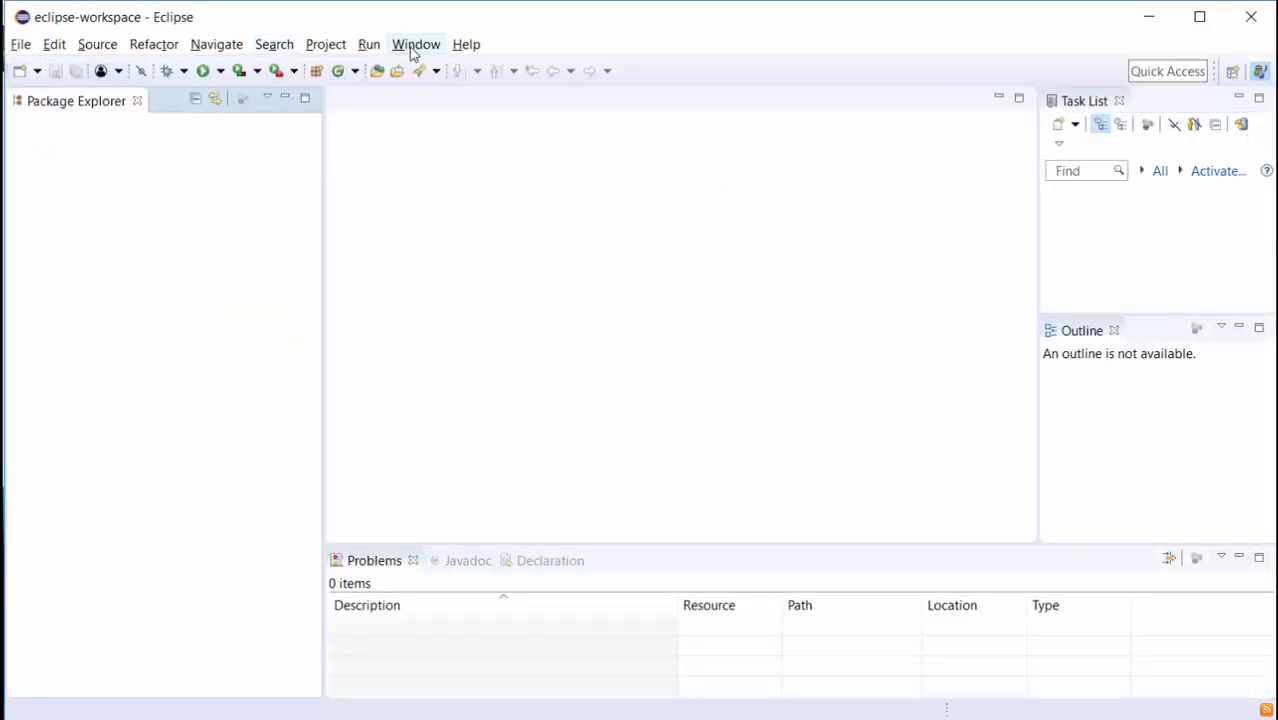
# Switch the workbench to the RM App Developer perspective from Window > Perspective > Other.
pyautogui.click(410, 52)
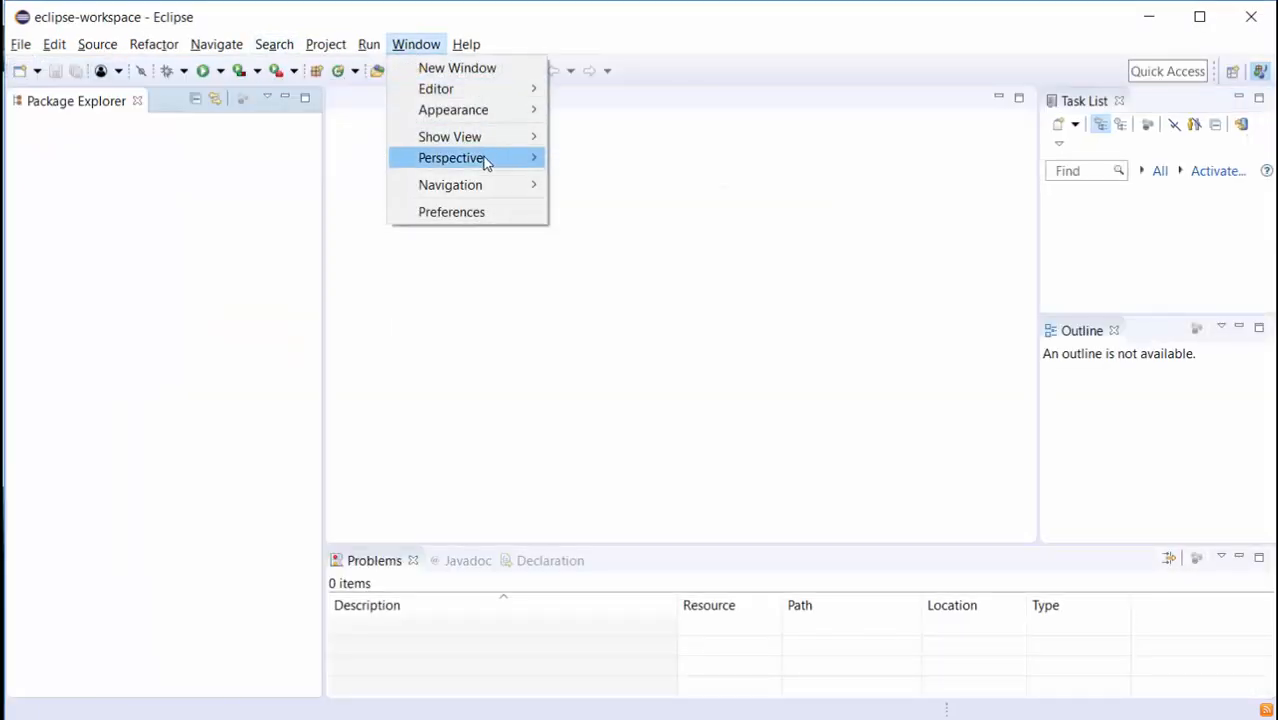
pyautogui.moveTo(489, 163)
pyautogui.moveTo(716, 168)
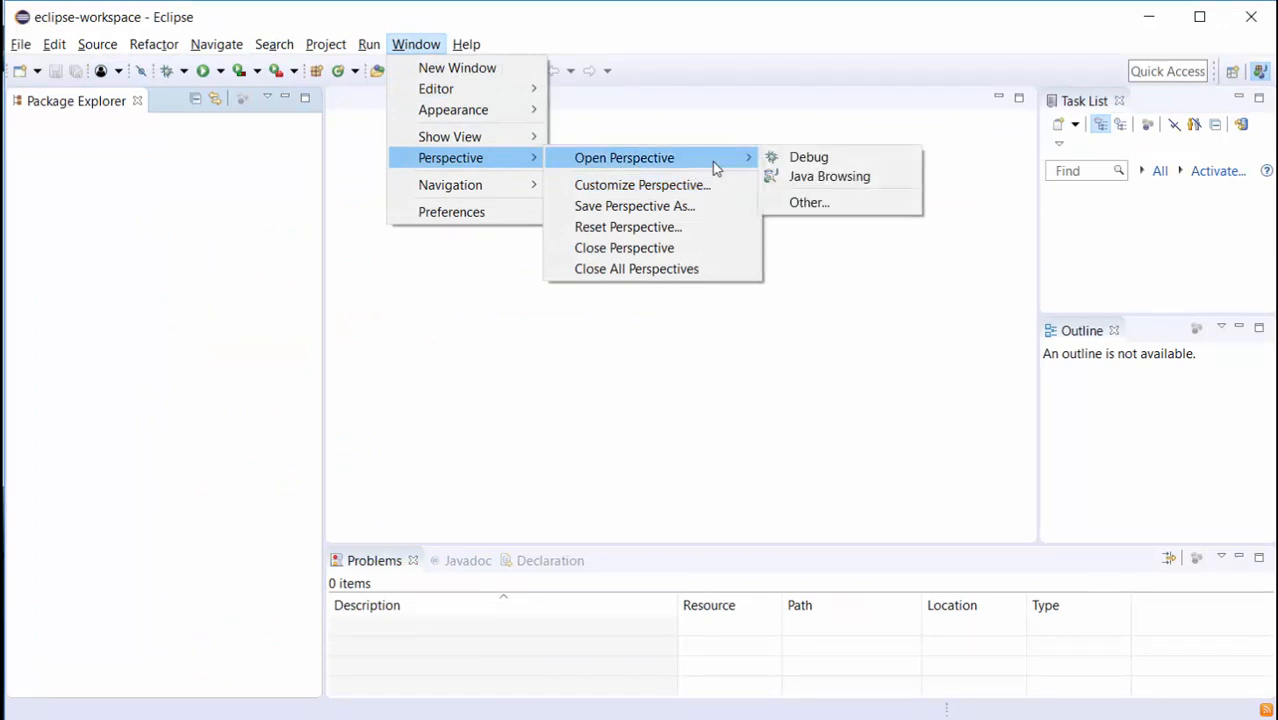
pyautogui.click(845, 210)
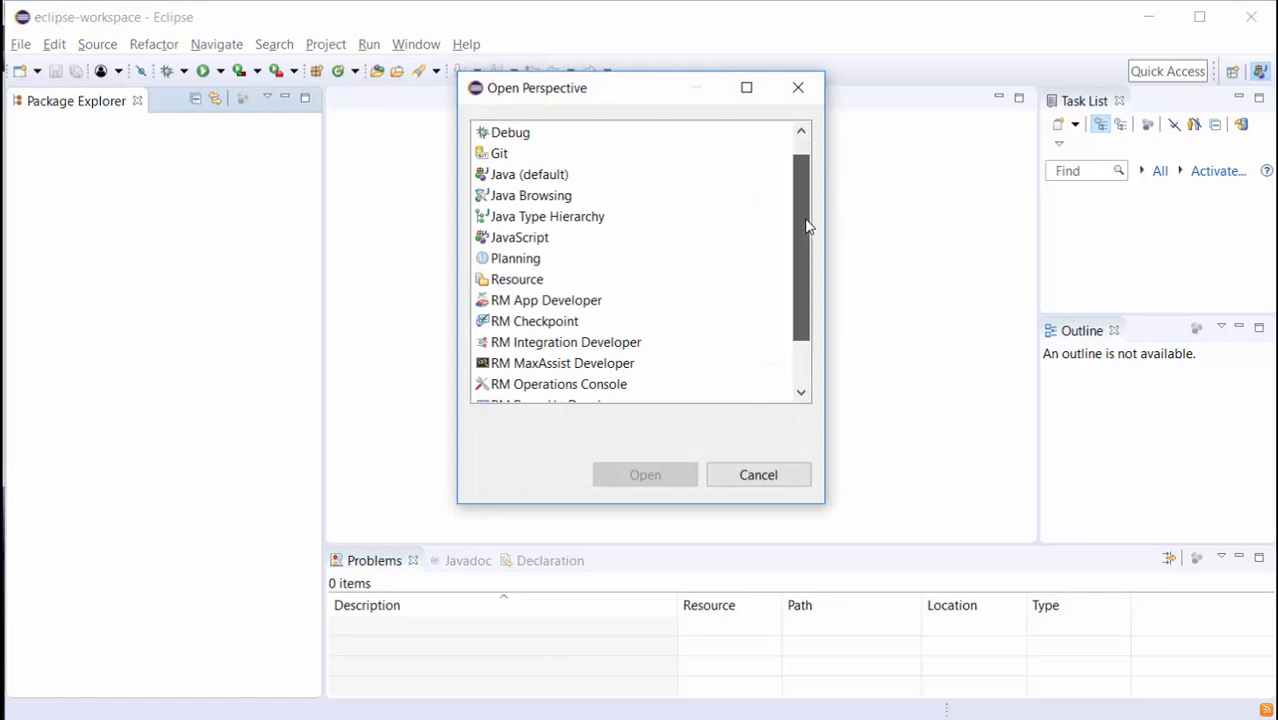
pyautogui.scroll(-1, 808, 220)
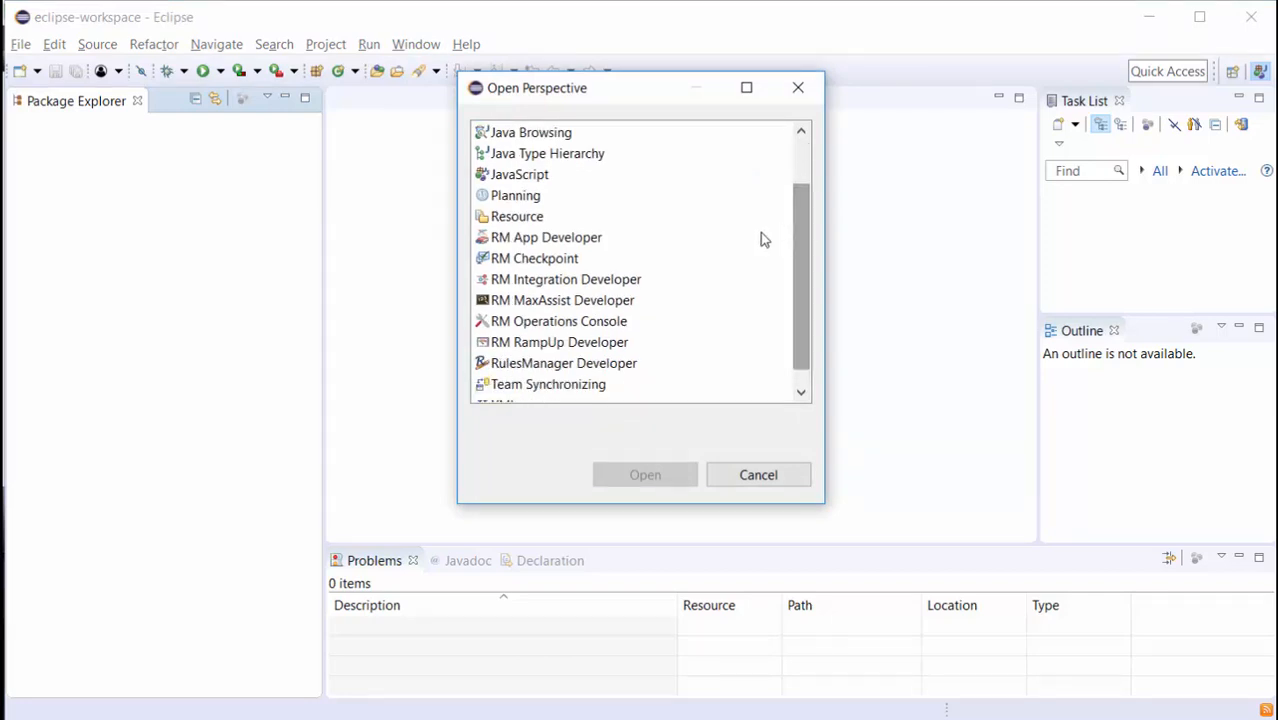
pyautogui.click(521, 242)
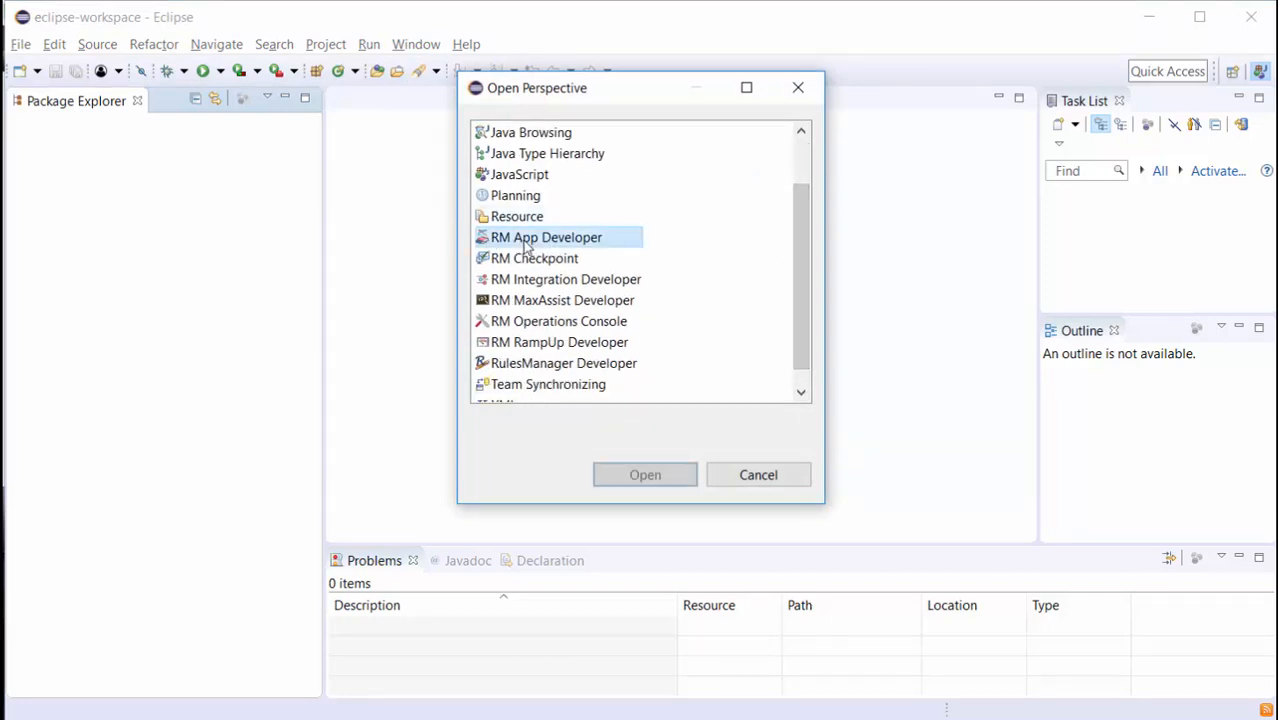
pyautogui.click(529, 261)
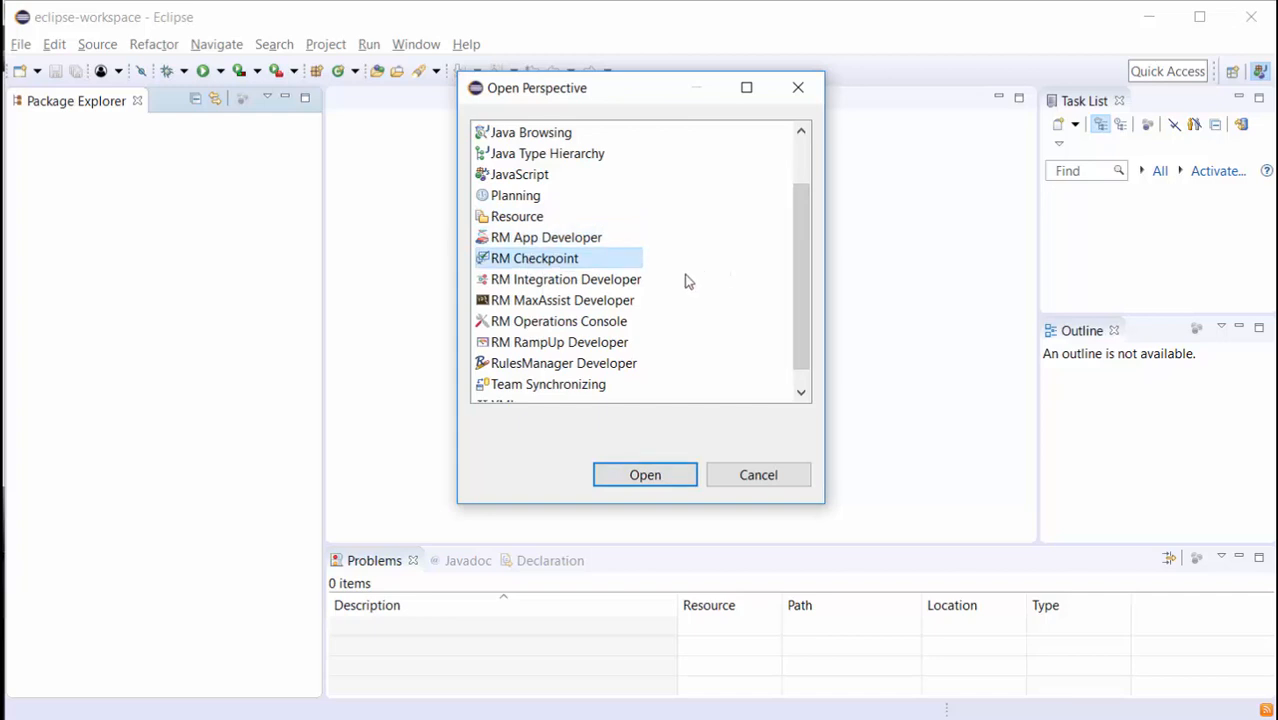
pyautogui.click(522, 242)
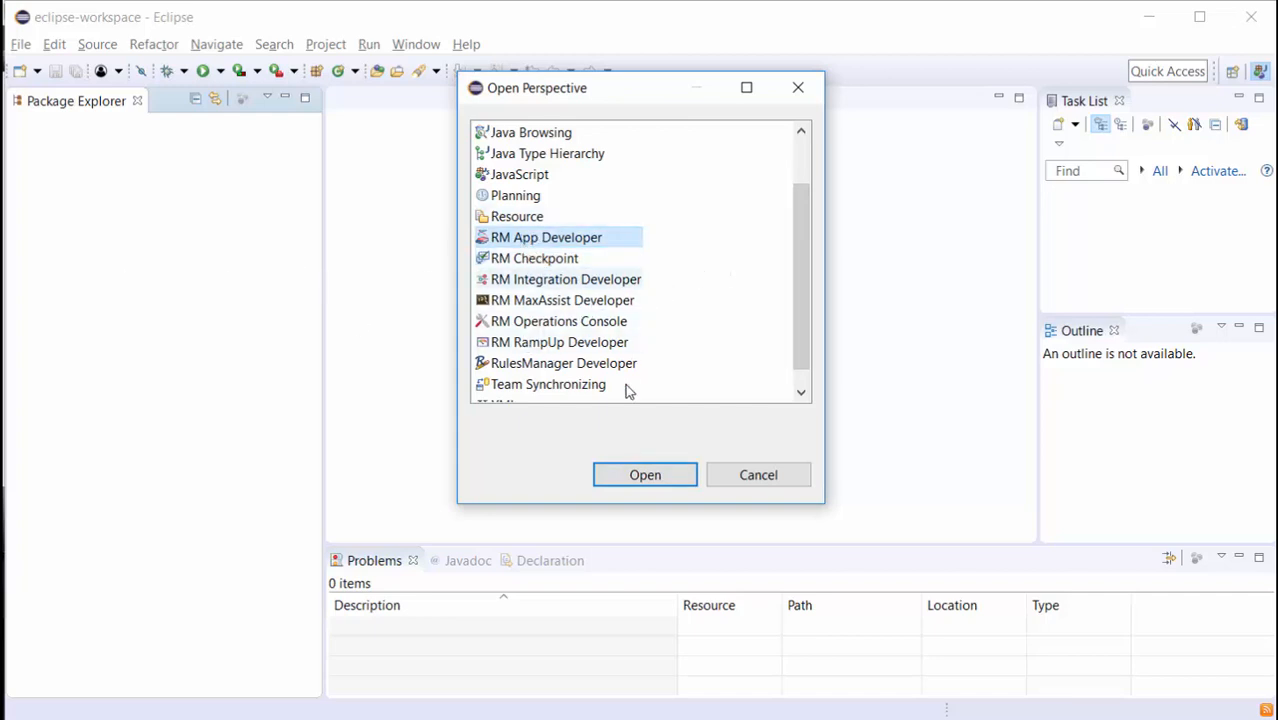
pyautogui.click(634, 479)
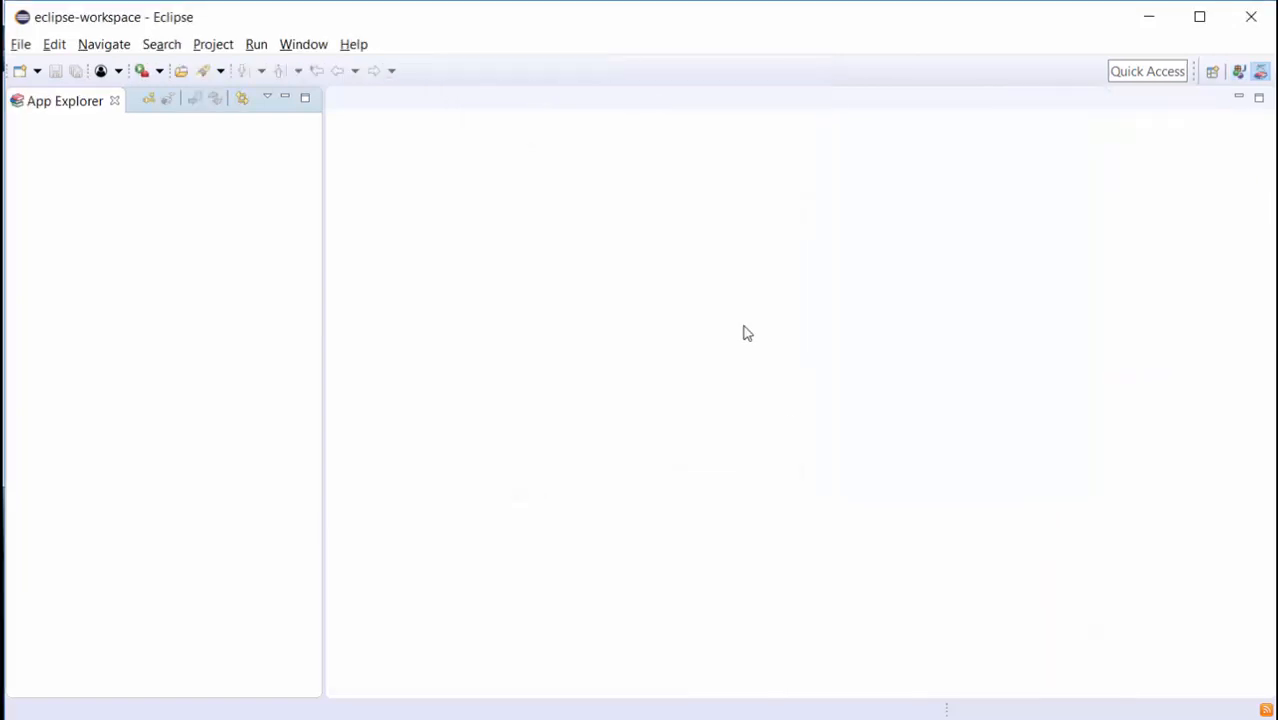
# Connect App Explorer to Maximo with the login URL, user name and remembered password, then expand PO.
pyautogui.click(145, 101)
pyautogui.click(683, 193)
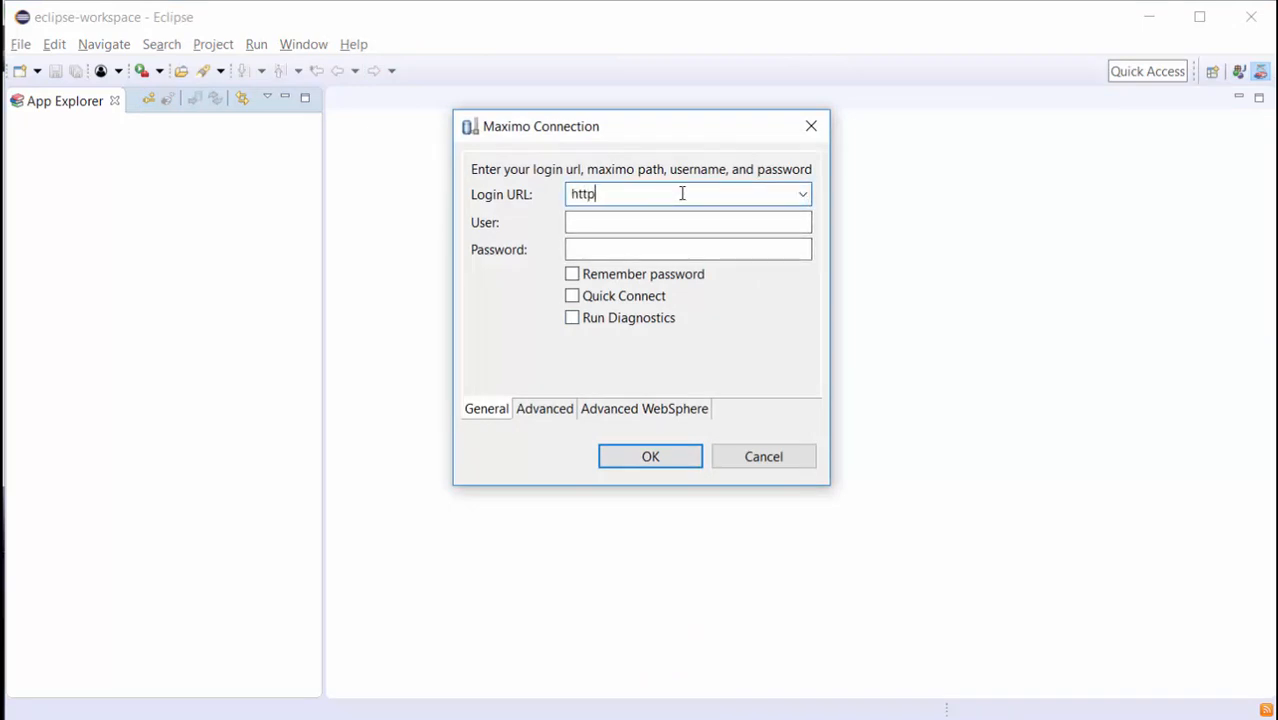
pyautogui.press('Tab')
pyautogui.write('wilson')
pyautogui.press('Tab')
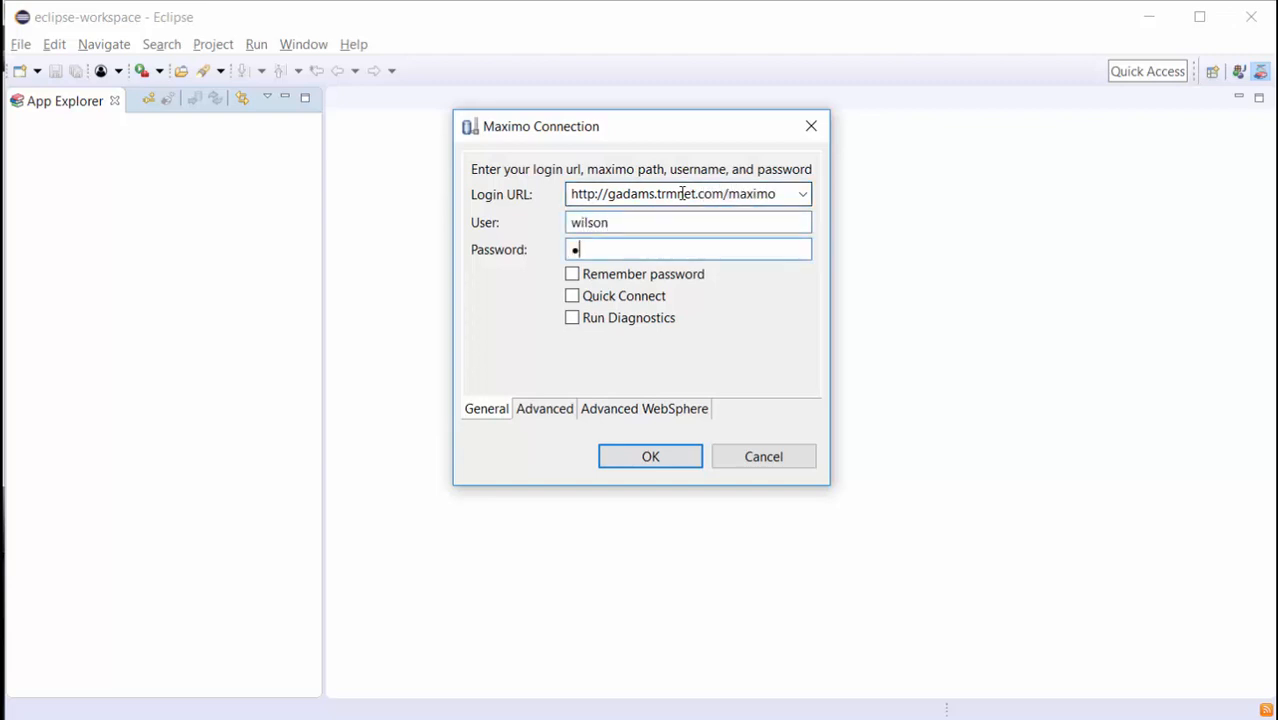
pyautogui.press('Tab')
pyautogui.press('space')
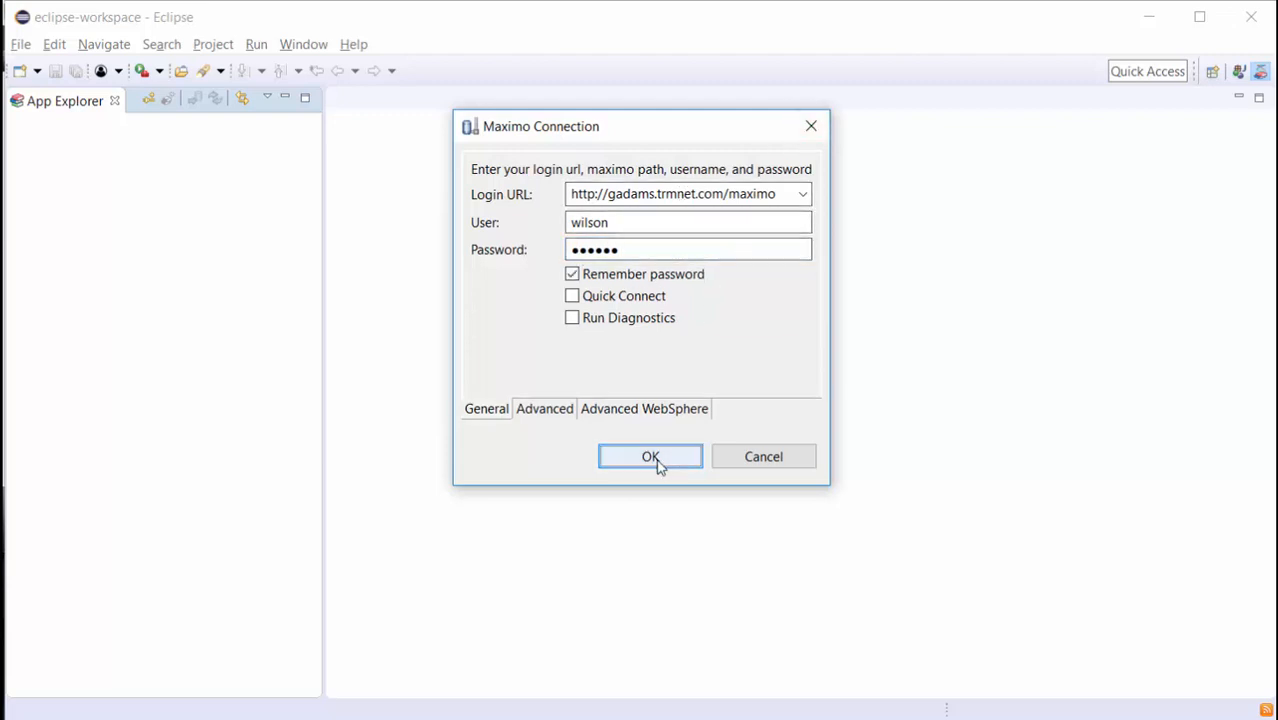
pyautogui.click(659, 463)
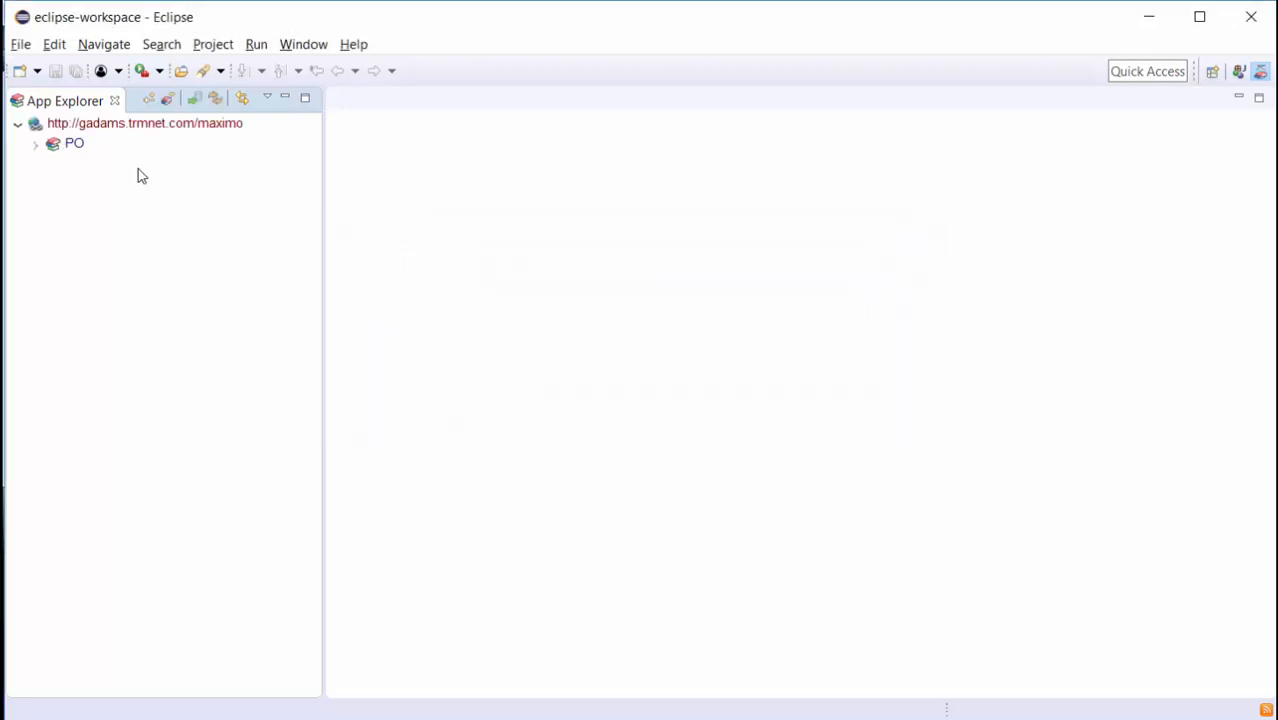
pyautogui.doubleClick(52, 148)
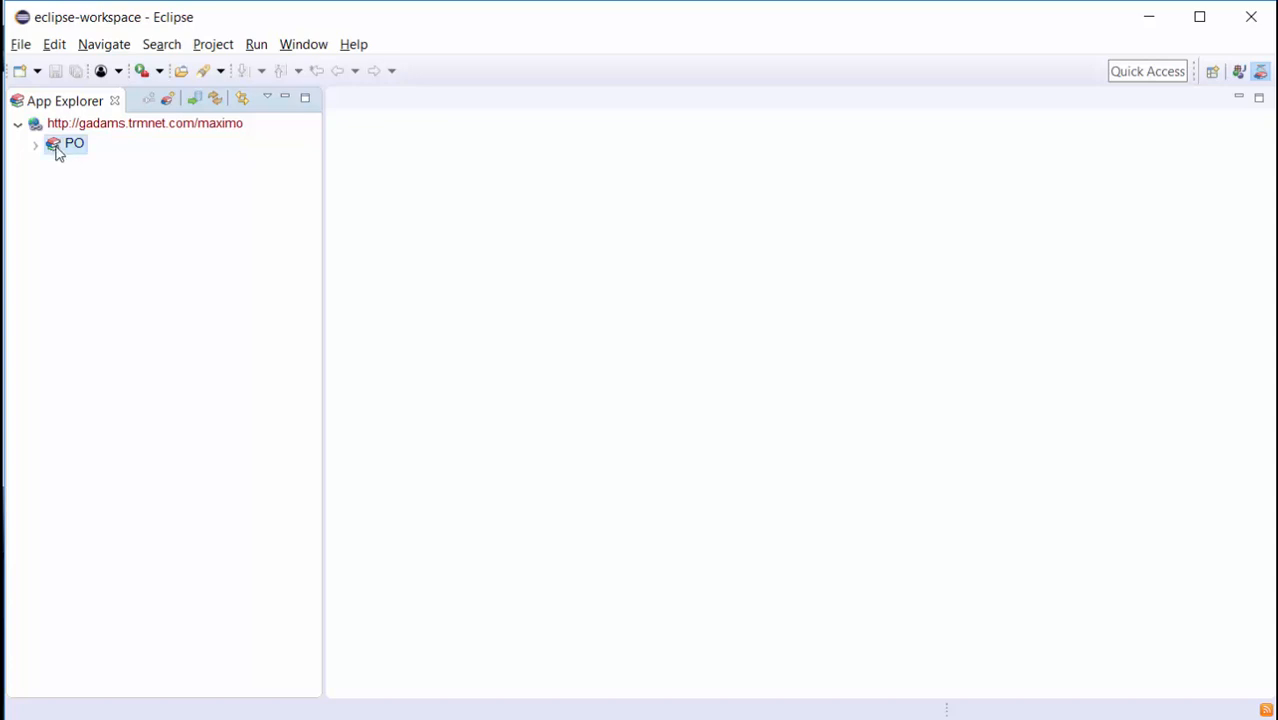